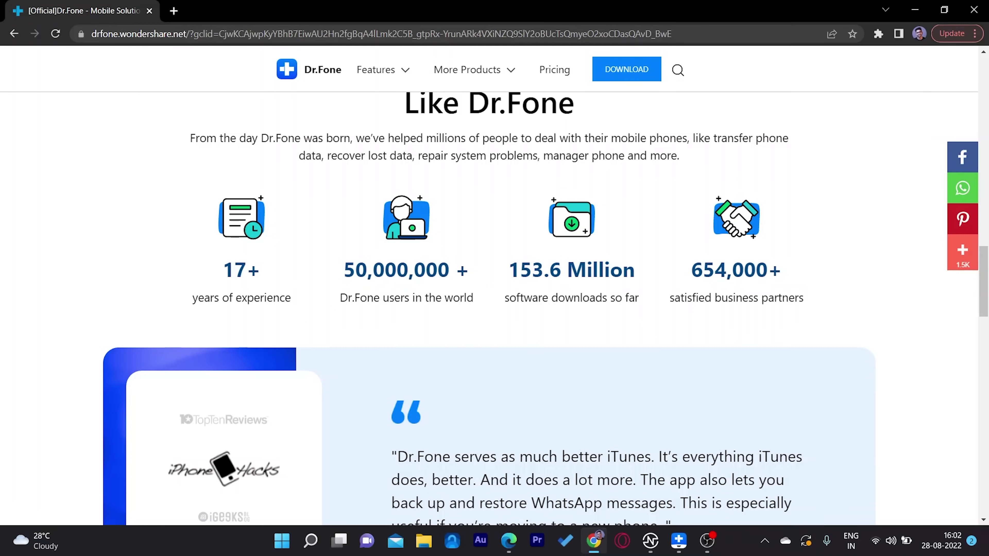
Scroll down the Dr.Fone page to the blue banner and start the free Windows trial download
scroll(489, 308, down, 3)
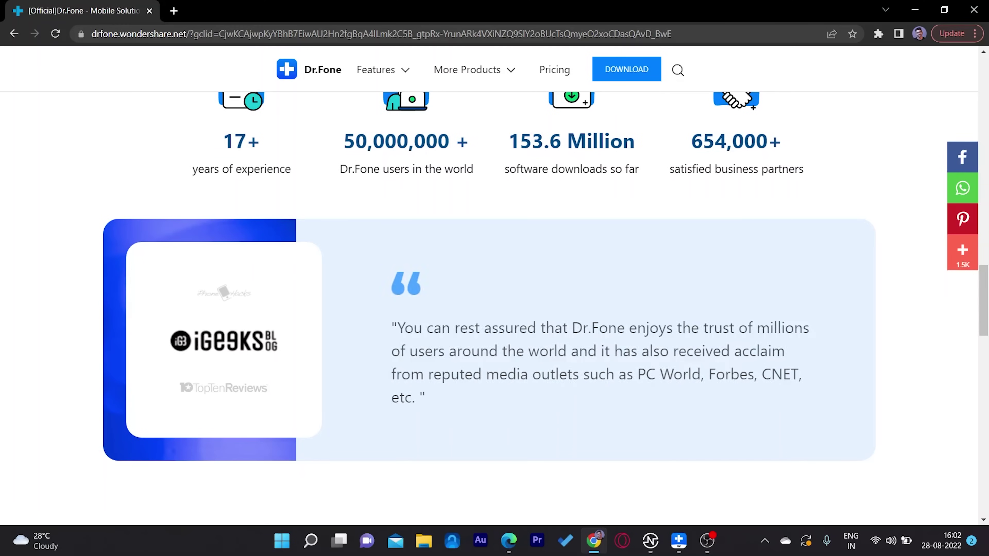
scroll(489, 308, down, 15)
scroll(240, 230, down, 6)
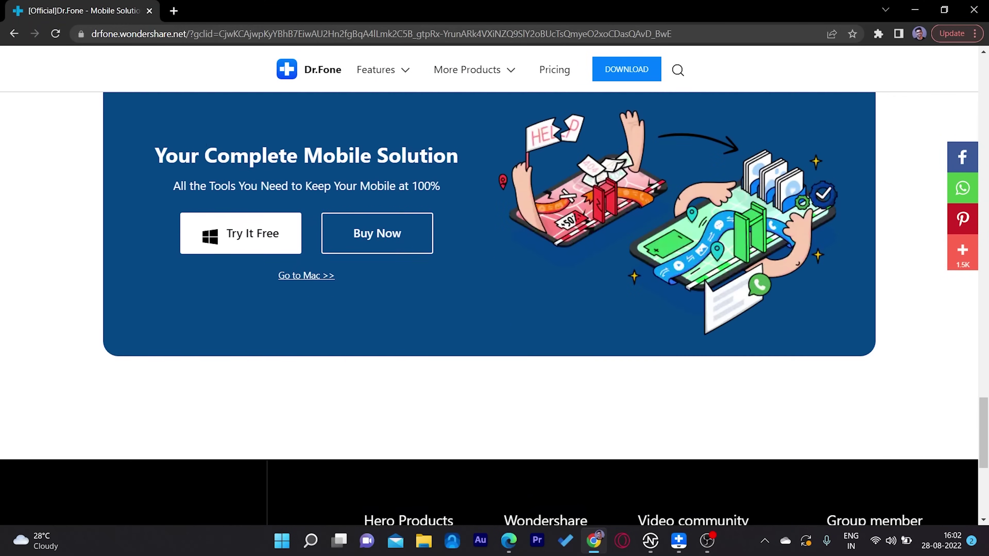
click(241, 230)
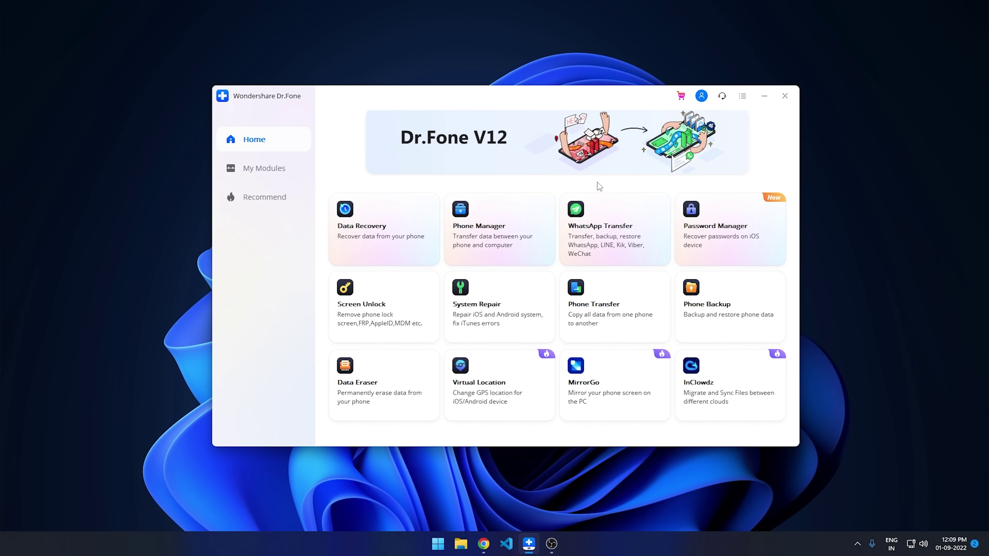
Nudge the Dr.Fone window lower and launch the Data Recovery module from Home
mouse_move(428, 97)
mouse_down()
mouse_move(426, 139)
mouse_move(422, 101)
mouse_move(435, 101)
mouse_up()
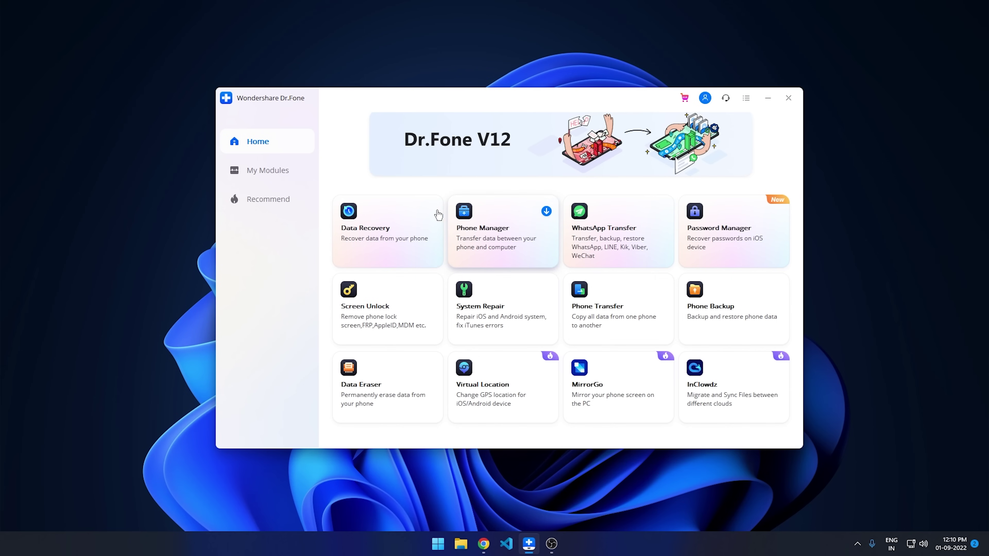
click(397, 226)
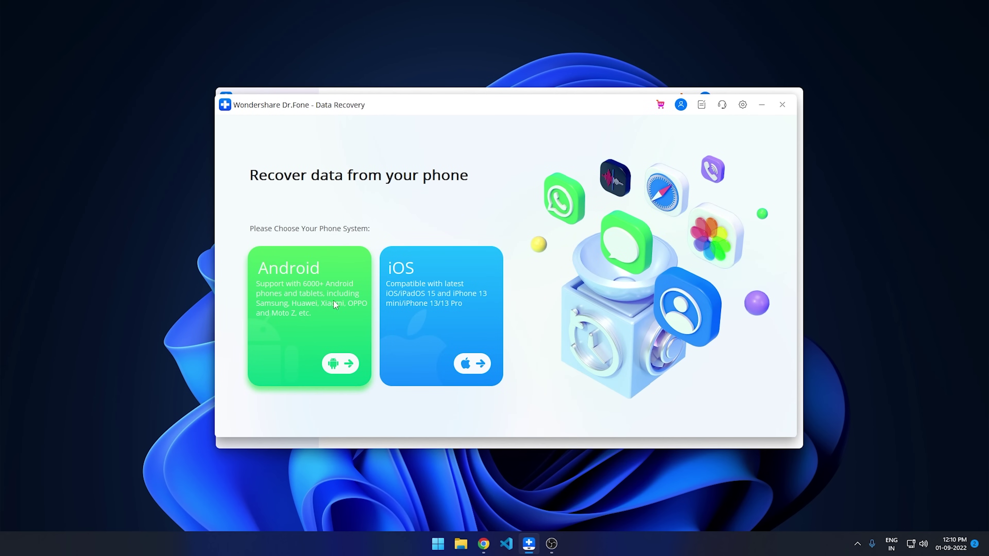
Choose Android as the phone system for data recovery
click(439, 303)
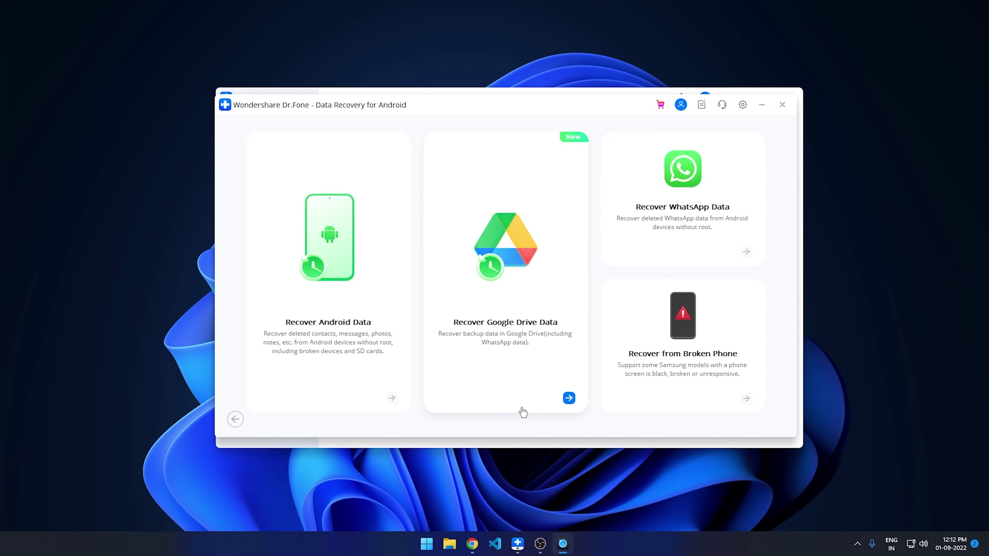
Pick Recover Google Drive Data and sign in with the Google account's e-mail or phone
click(495, 332)
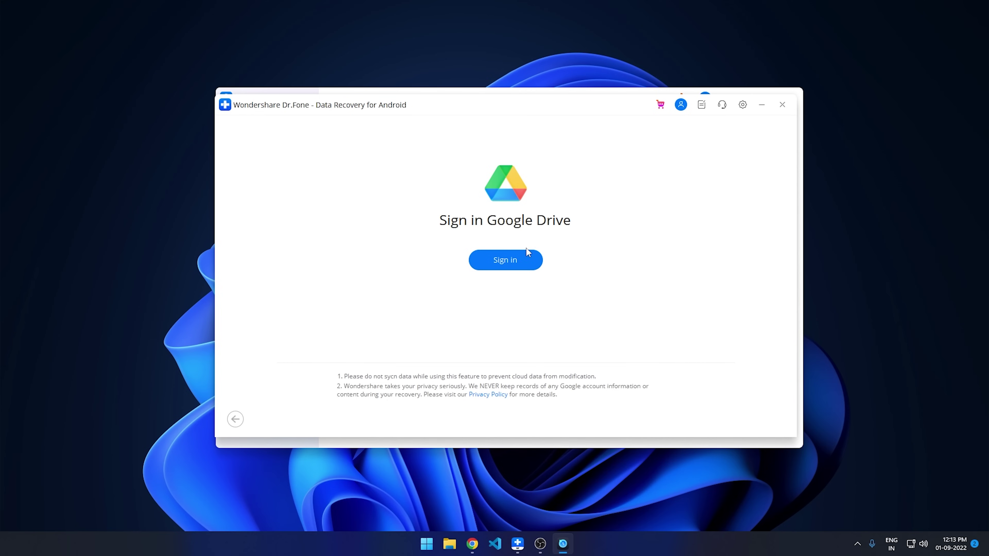
click(526, 262)
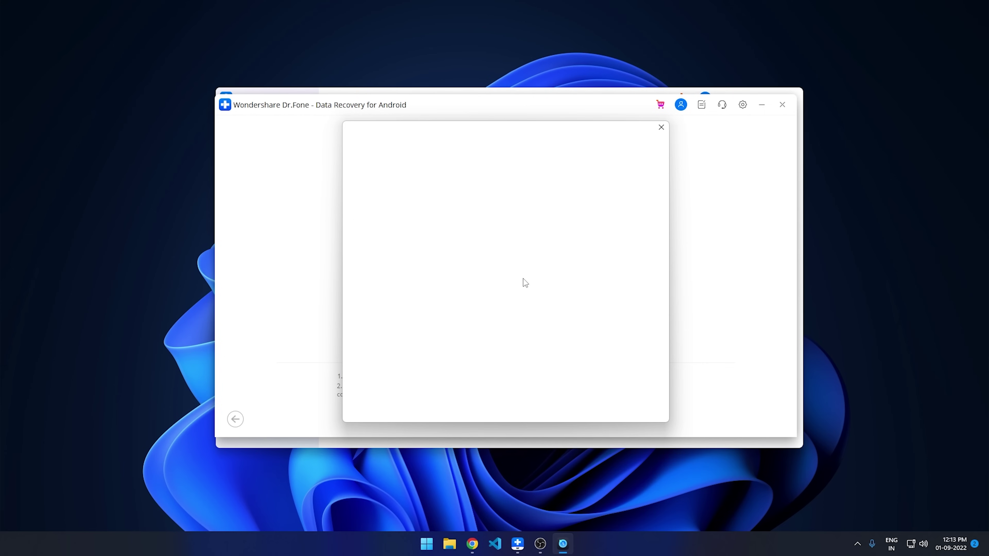
click(458, 248)
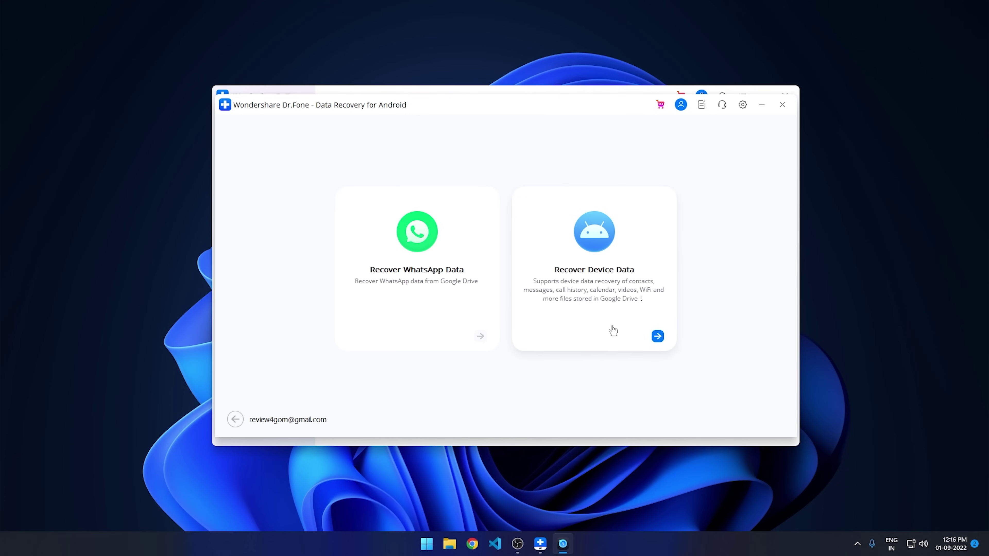
Under Recover WhatsApp Data, view the downloaded 26.16 MB backup in the WhatsApp history list
click(409, 293)
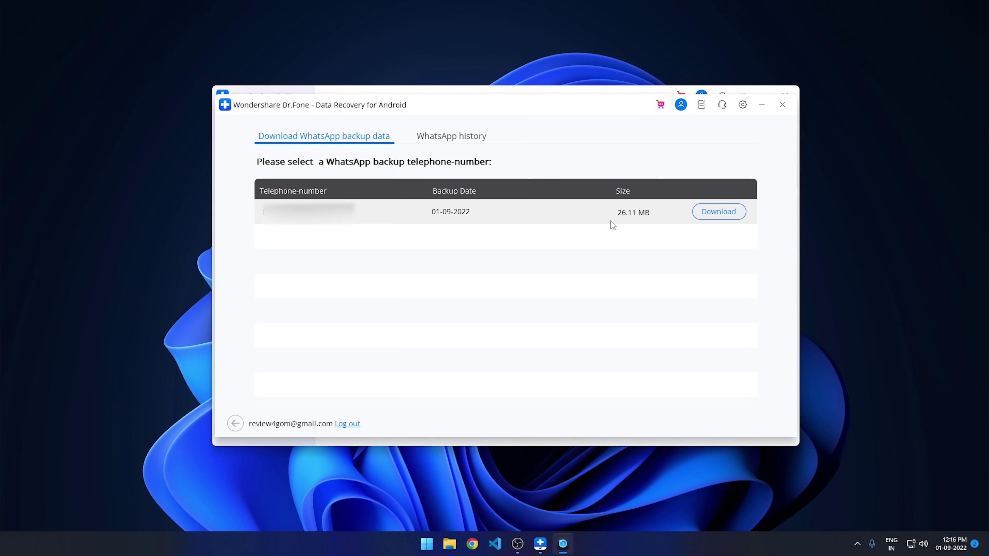
click(460, 138)
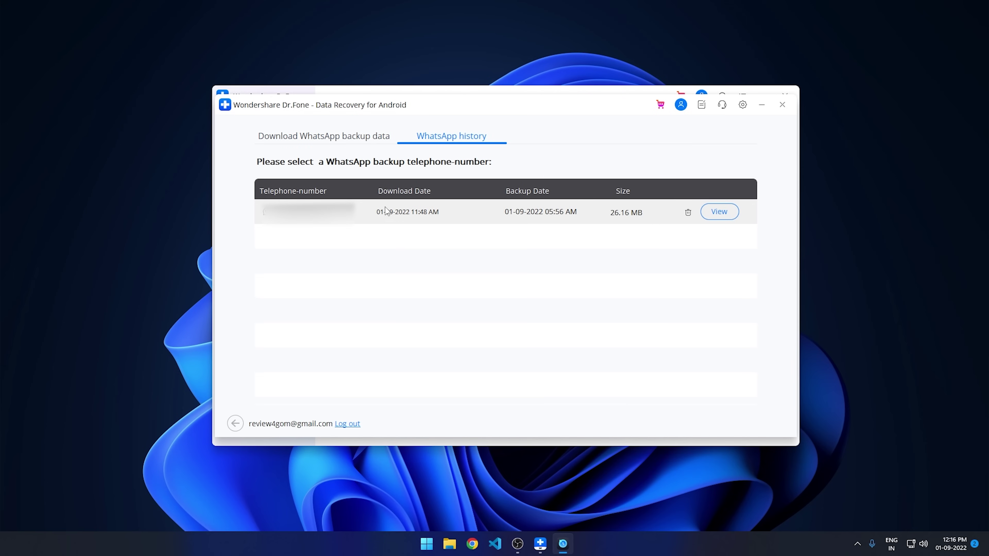
click(716, 212)
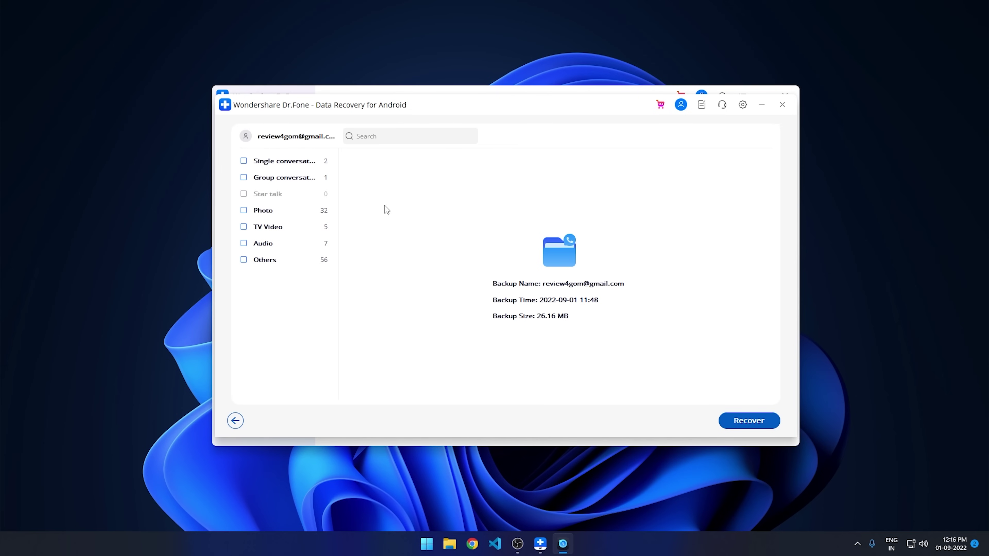
Preview the backup's single conversations, photos, TV videos, audio and other files
click(283, 164)
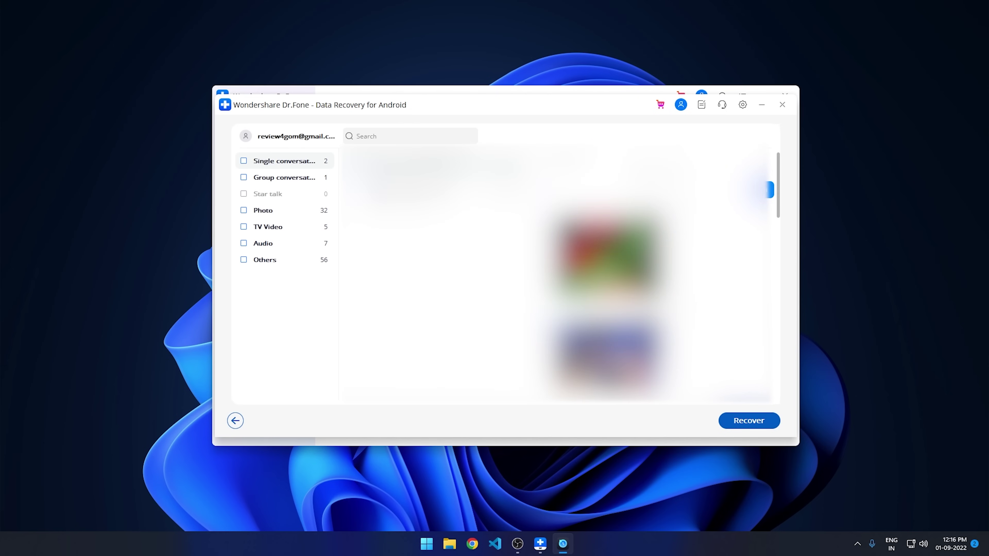
scroll(557, 272, down, 5)
click(291, 208)
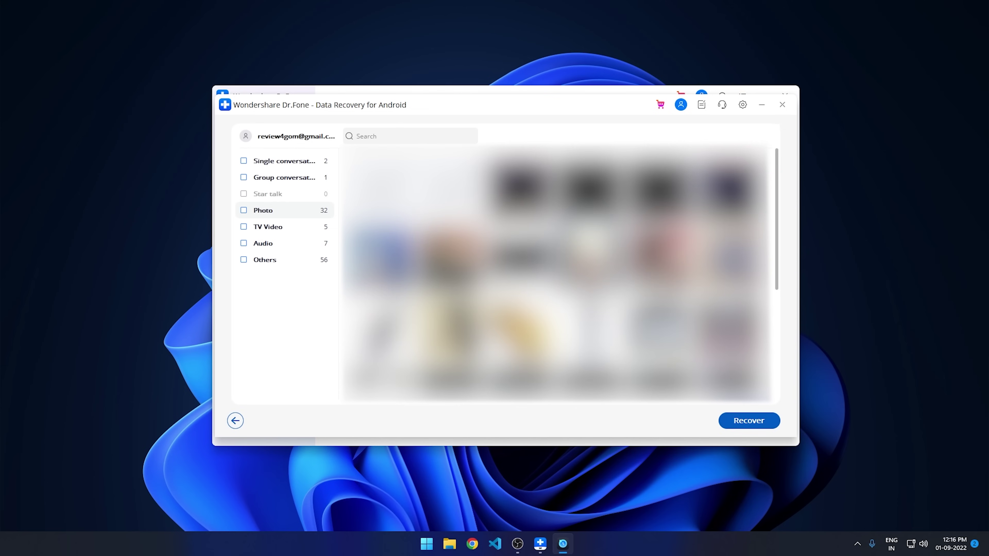
click(293, 226)
click(288, 246)
click(300, 262)
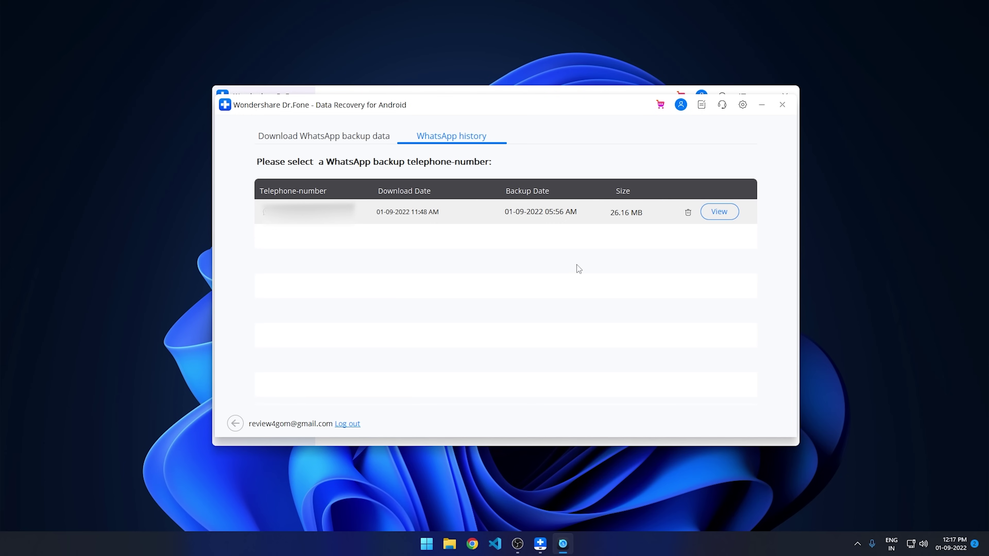
Download the 26.11 MB Google Drive WhatsApp backup dated 01-09-2022
click(356, 139)
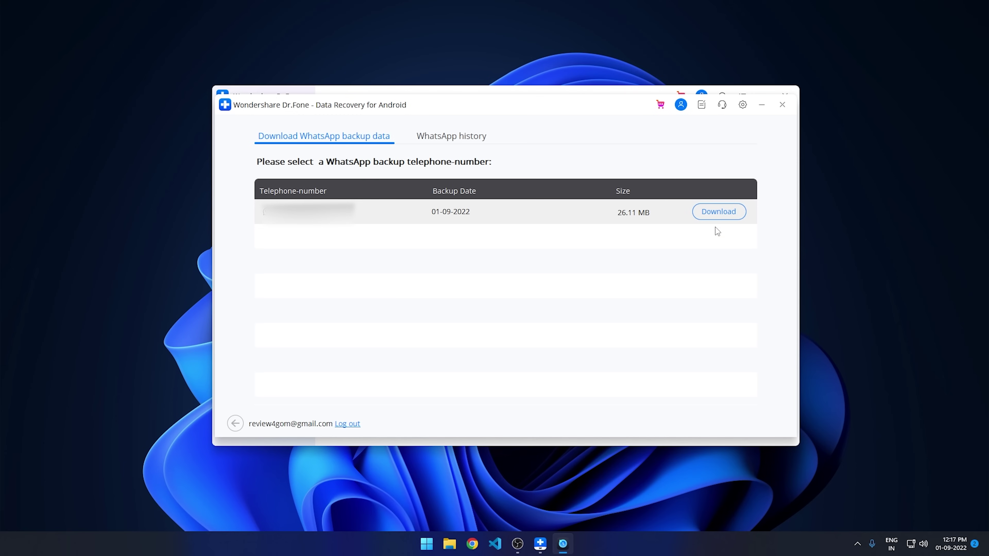
click(716, 213)
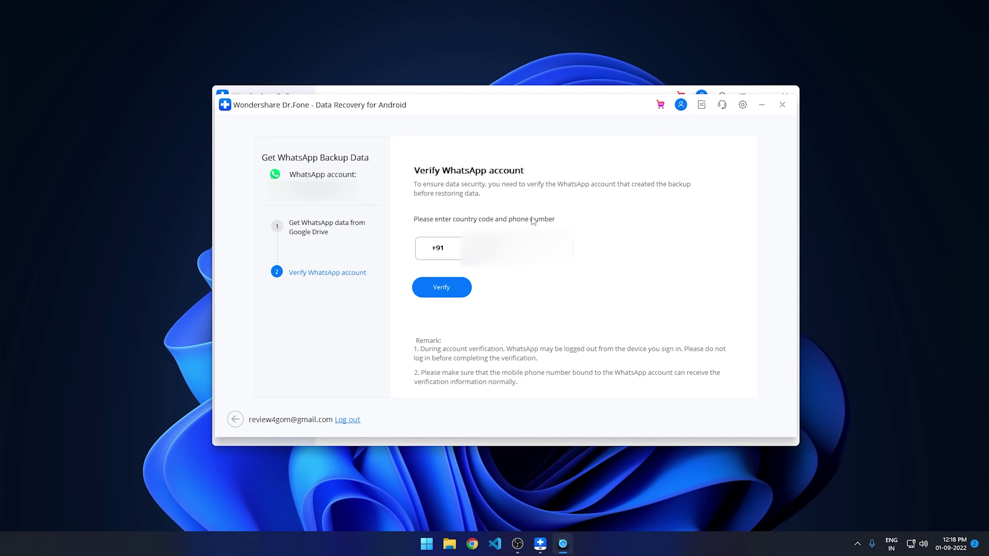
Verify the WhatsApp account by requesting and entering the six-digit SMS code
click(443, 284)
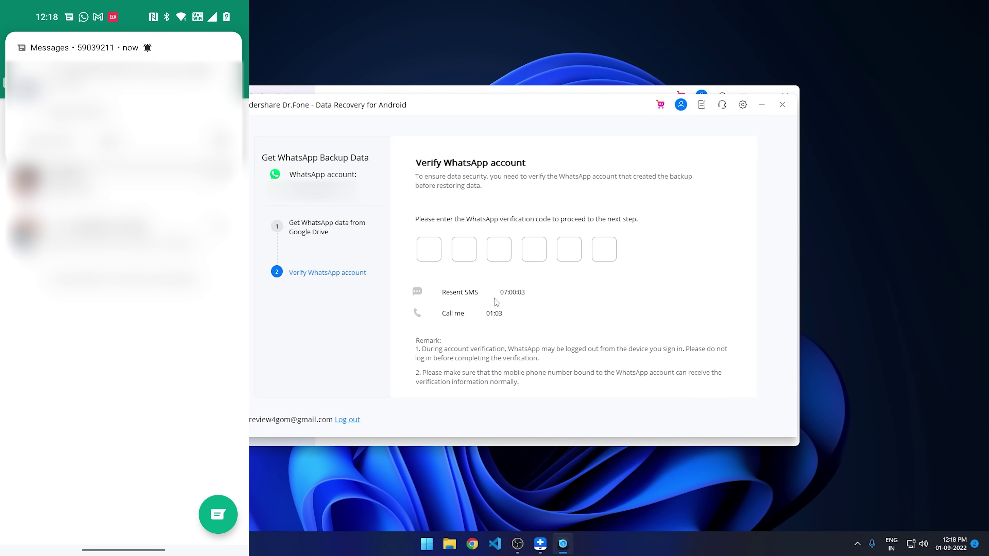
click(422, 254)
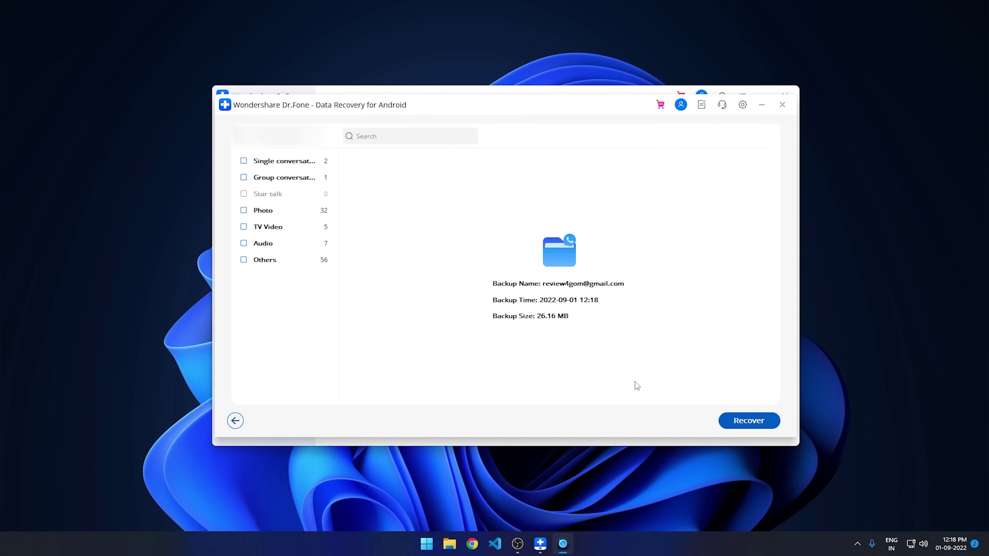
Tick all six backup categories: single and group conversations, photos, TV videos, audio, others
click(244, 161)
click(244, 178)
click(244, 210)
click(244, 227)
click(245, 244)
click(244, 260)
Recover the selected data, setting Desktop as the export folder, and export it
click(742, 424)
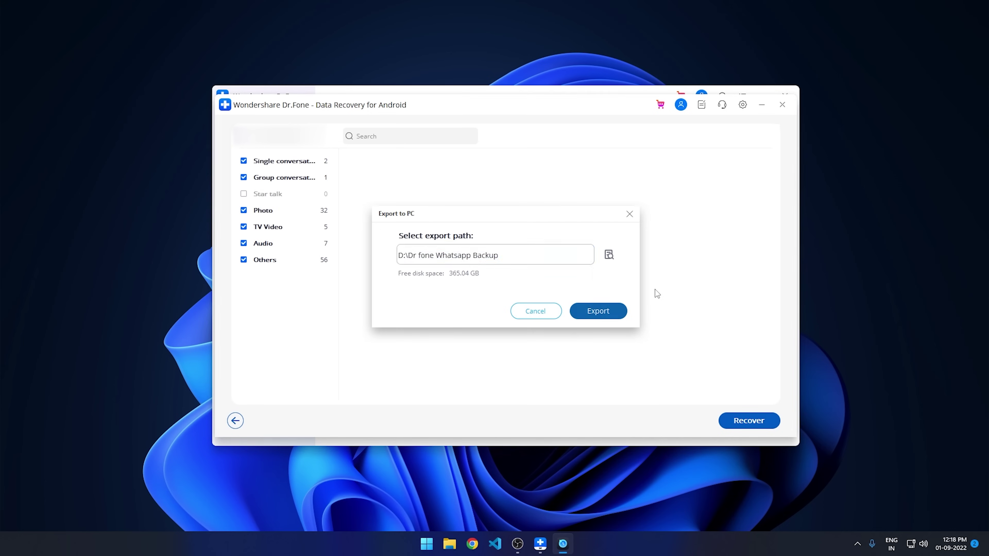
click(609, 257)
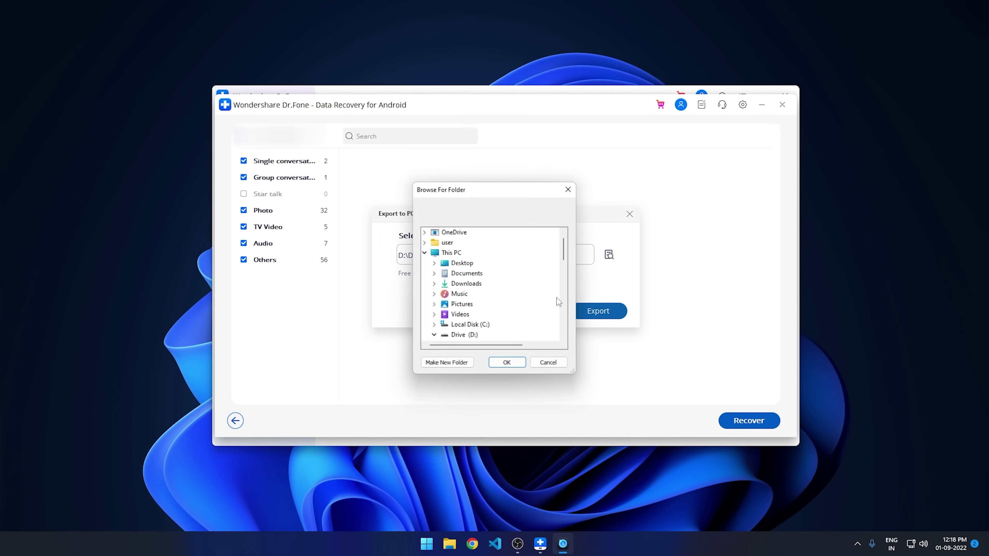
click(452, 253)
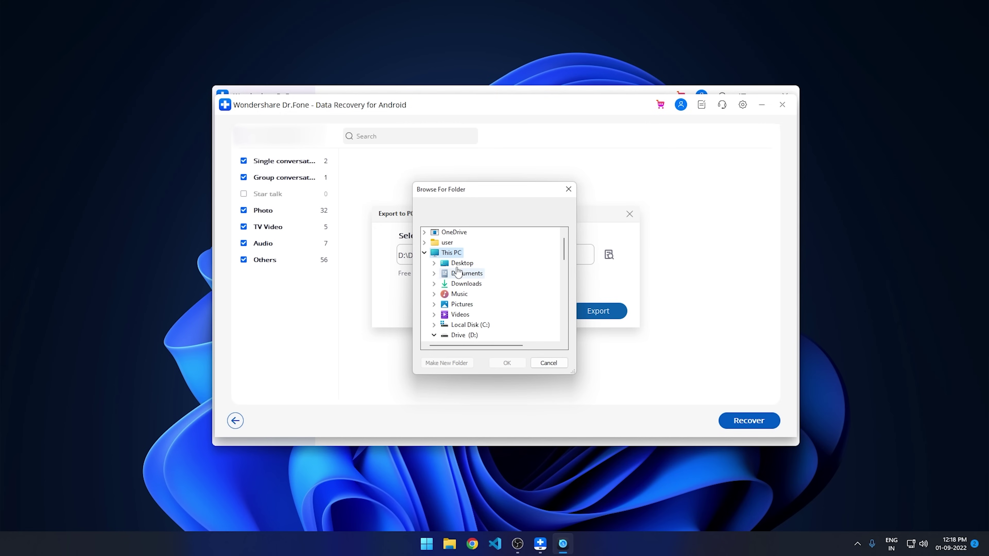
key(Home)
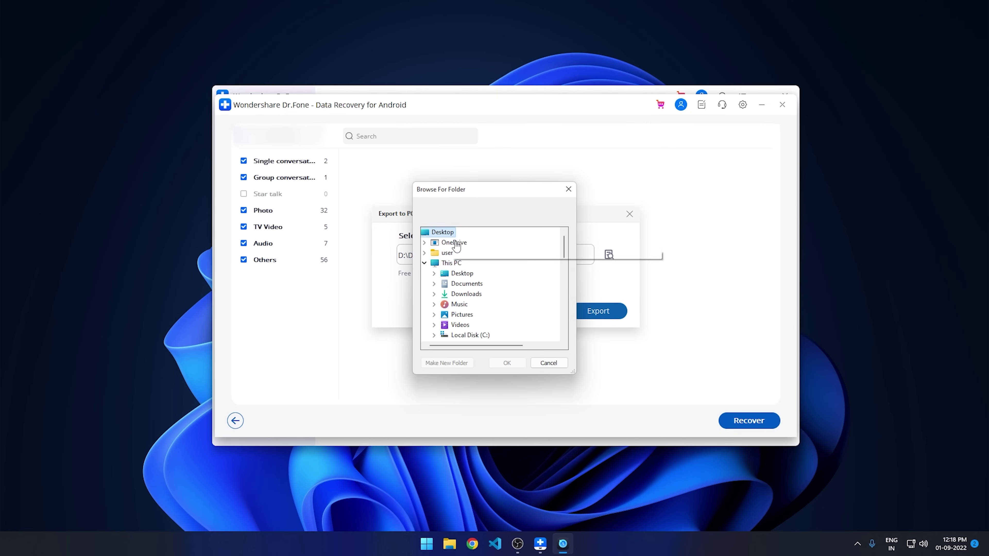
click(508, 364)
click(592, 307)
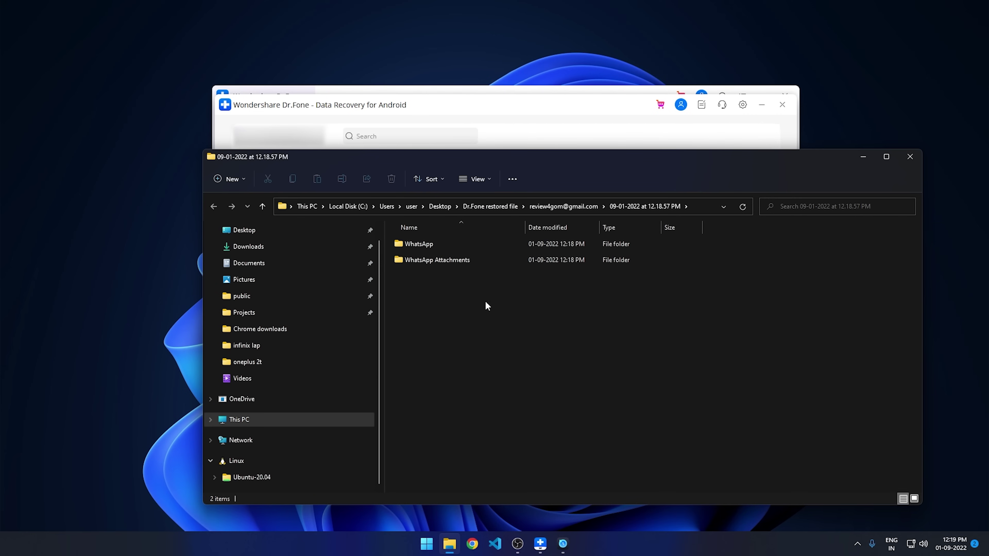
Open Desktop > Dr.Fone restored file > account folder, then close Explorer and Data Recovery
click(278, 424)
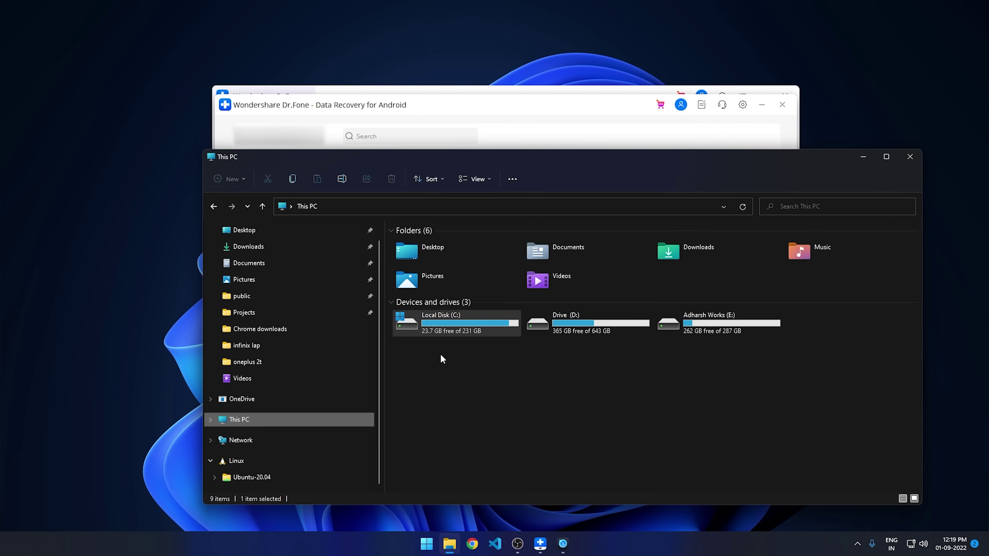
double_click(437, 241)
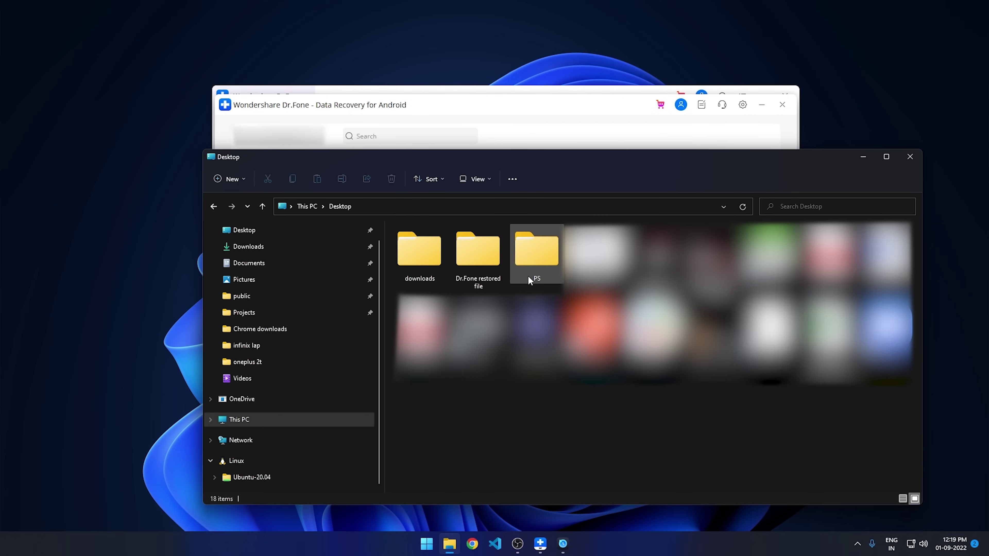
click(491, 273)
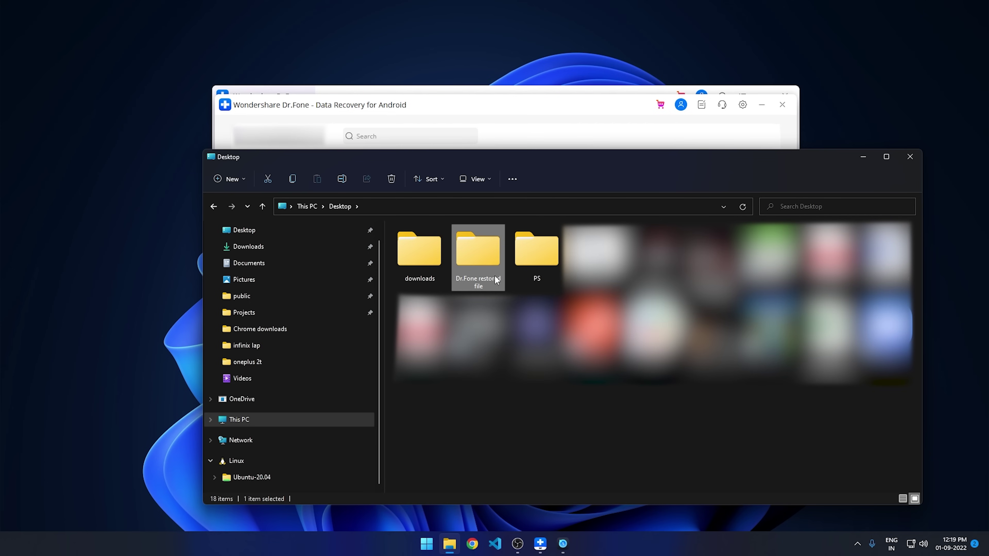
double_click(493, 273)
double_click(440, 245)
click(458, 245)
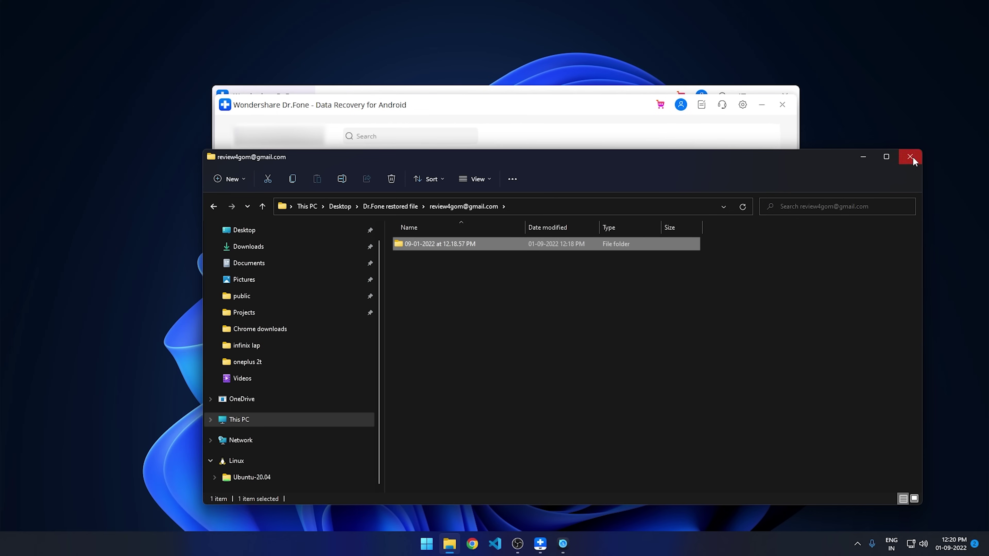
click(911, 157)
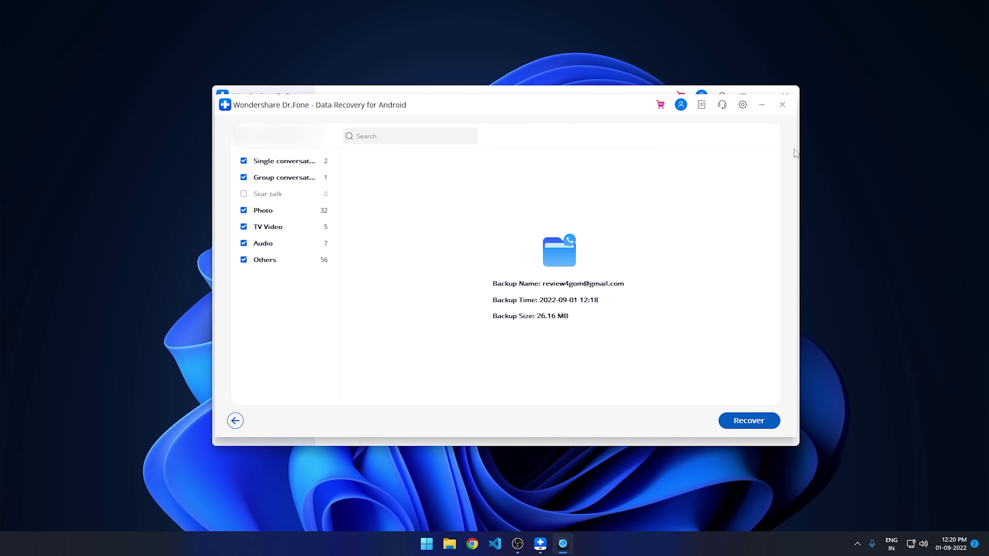
click(782, 105)
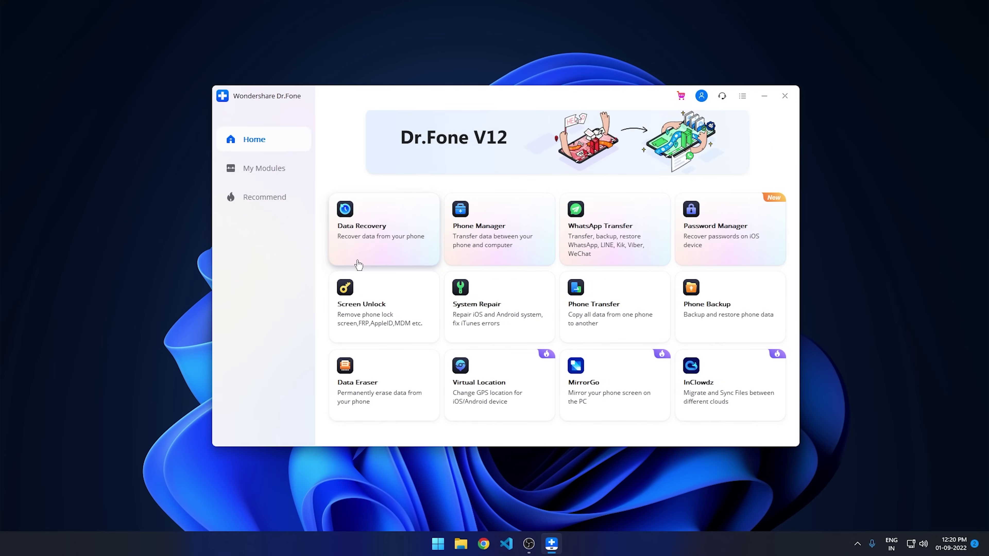